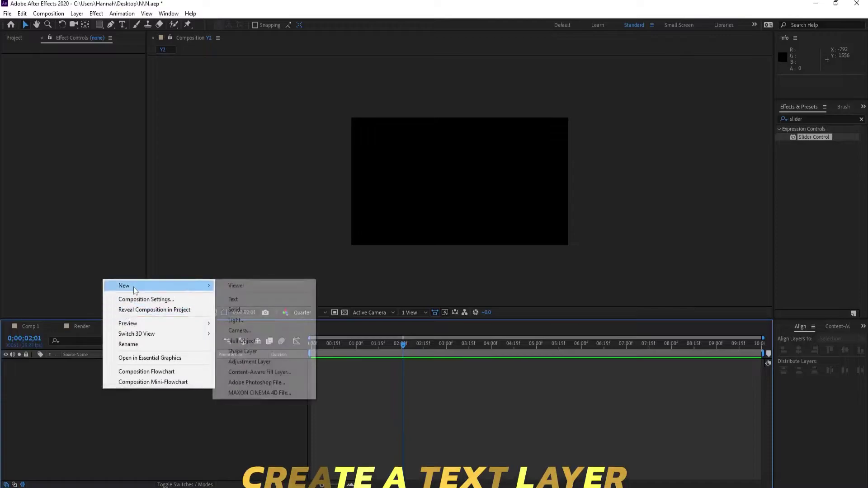
Add a white 'Slice' text layer and centre it horizontally and vertically in the comp
{"action": "left_click", "coordinate": [231, 298]}
{"action": "type", "text": "Slice"}
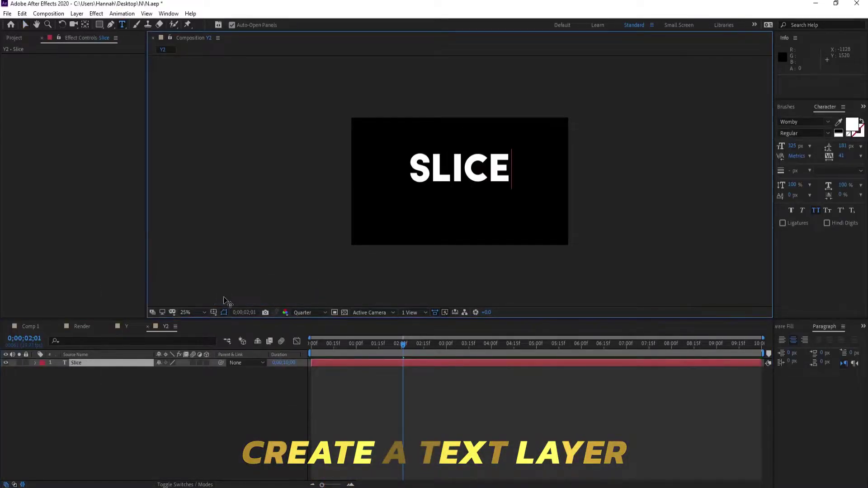
{"action": "left_click", "coordinate": [863, 326]}
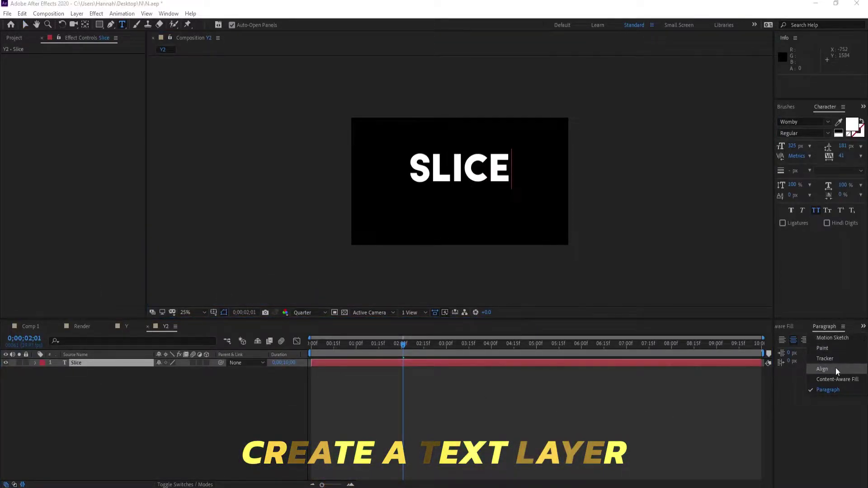
{"action": "left_click", "coordinate": [822, 369]}
{"action": "left_click", "coordinate": [798, 350]}
{"action": "left_click", "coordinate": [845, 349]}
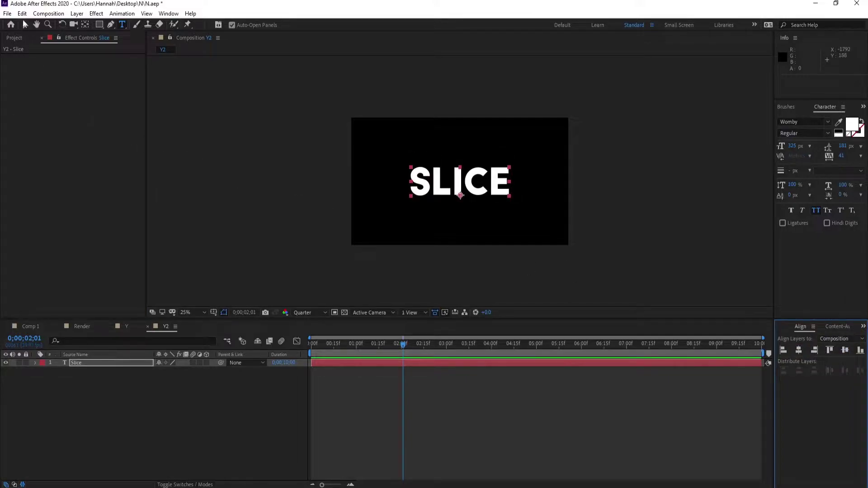
Draw a four-point mask around the top of SLICE, reshape its right corner, then go to 01;15
{"action": "left_click", "coordinate": [400, 202]}
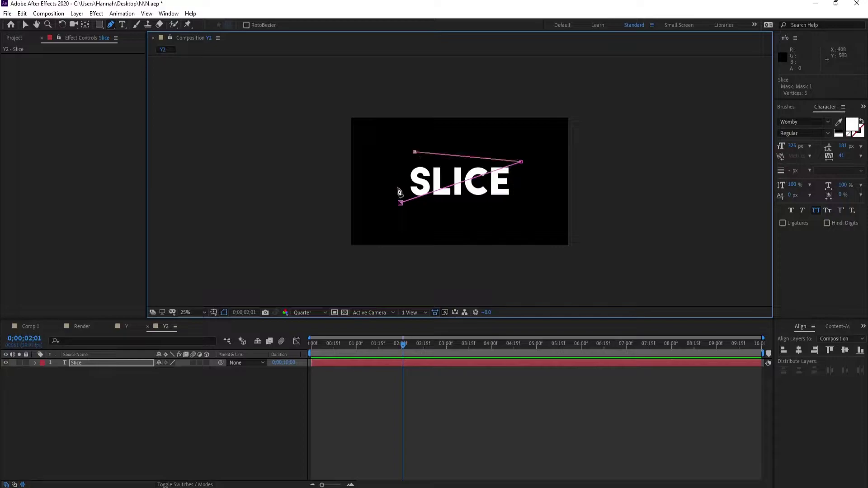
{"action": "left_click_drag", "start_coordinate": [521, 162], "coordinate": [527, 170]}
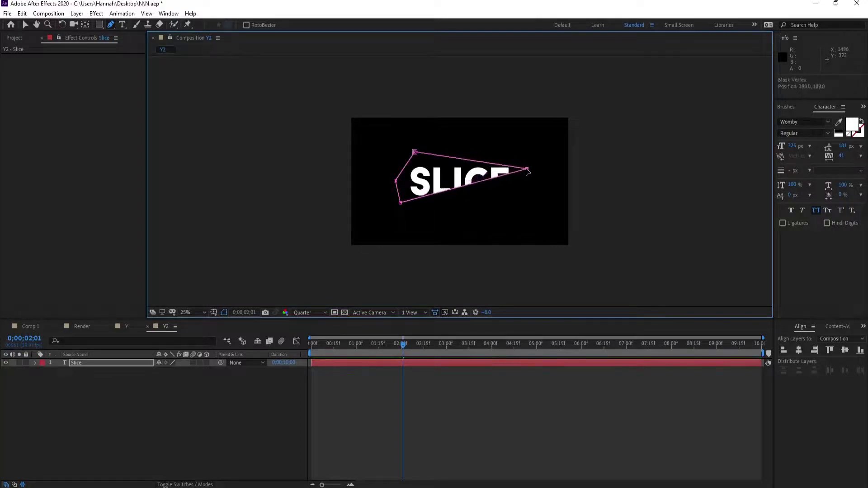
{"action": "left_click", "coordinate": [116, 363]}
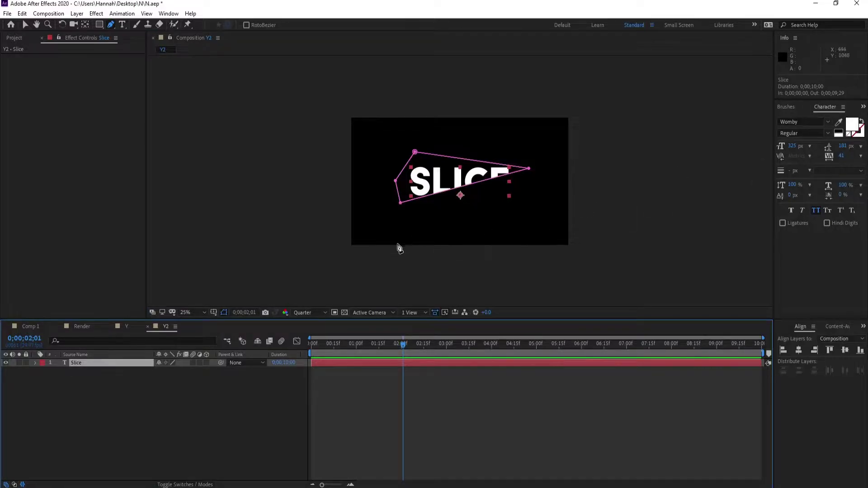
{"action": "left_click", "coordinate": [379, 348]}
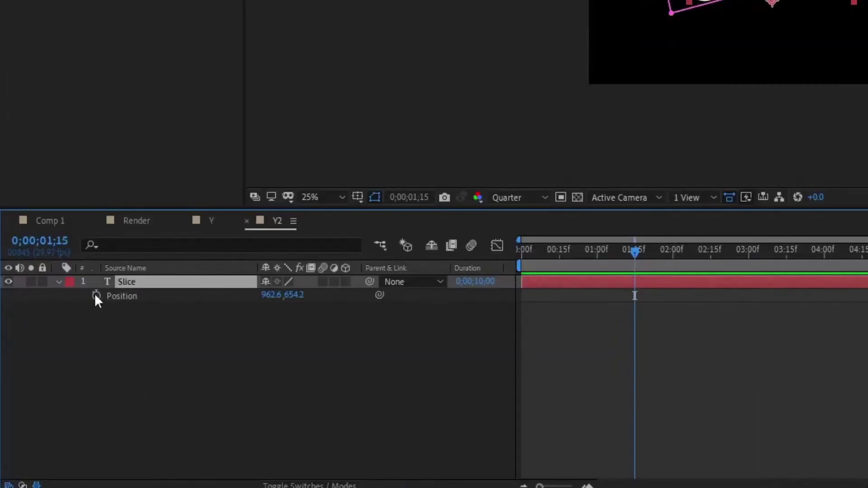
Keyframe Position at 01;15, then shift the text up-left at 02;16 and 03;16
{"action": "left_click", "coordinate": [58, 371]}
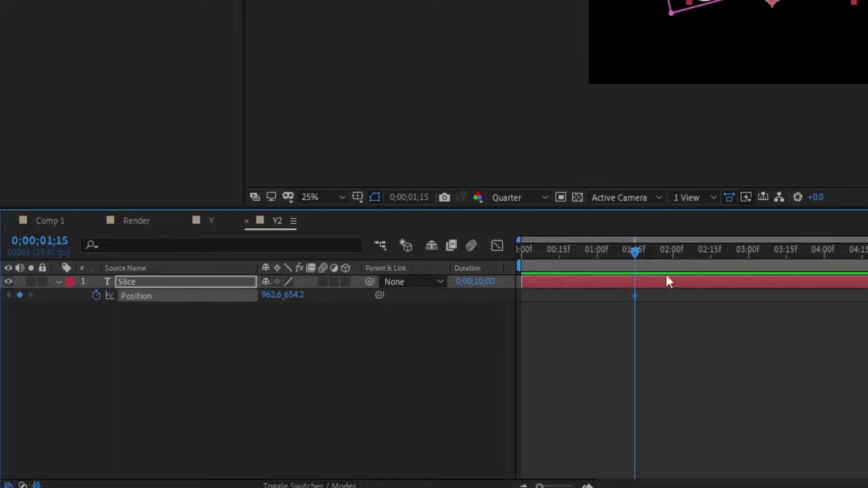
{"action": "left_click", "coordinate": [679, 261]}
{"action": "left_click_drag", "start_coordinate": [687, 267], "coordinate": [713, 264]}
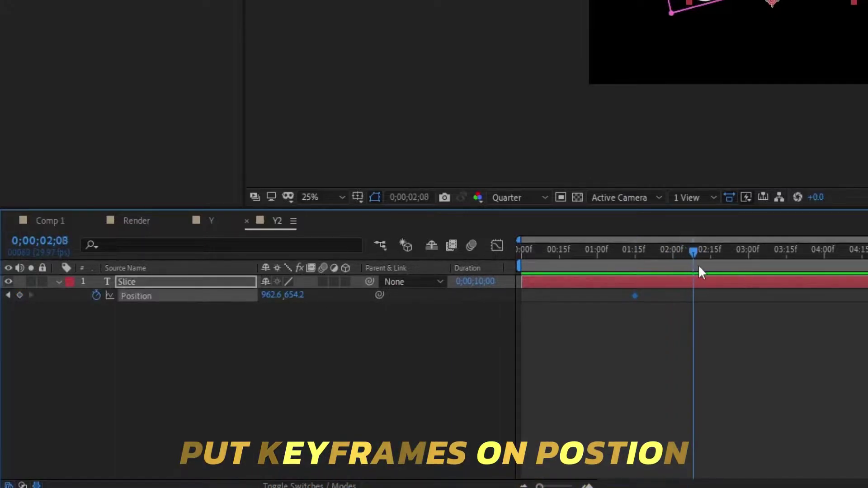
{"action": "left_click_drag", "start_coordinate": [271, 294], "coordinate": [262, 297]}
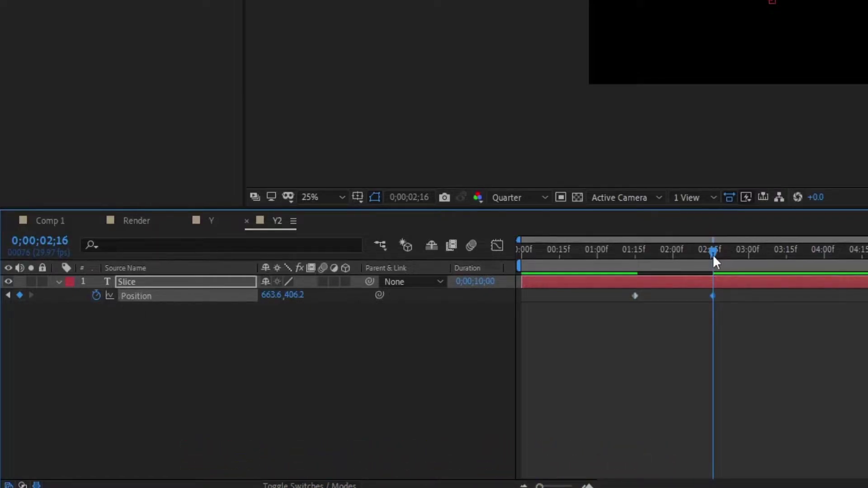
{"action": "left_click_drag", "start_coordinate": [698, 264], "coordinate": [791, 274]}
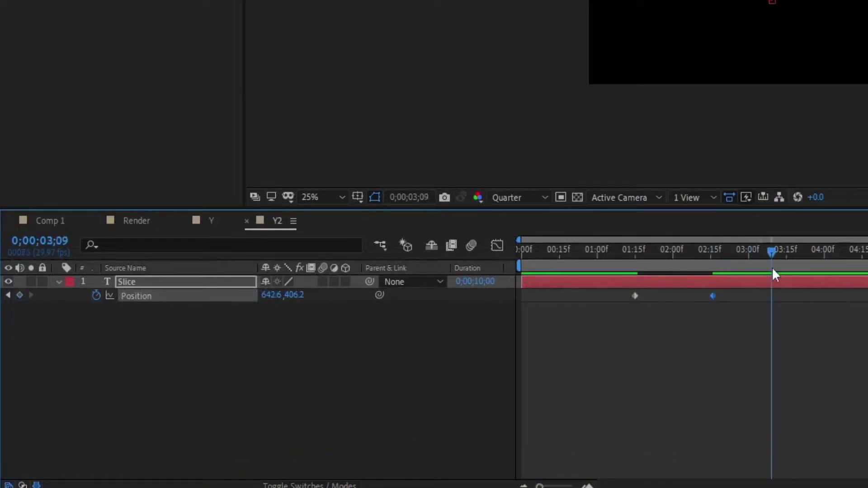
{"action": "left_click_drag", "start_coordinate": [262, 295], "coordinate": [255, 295]}
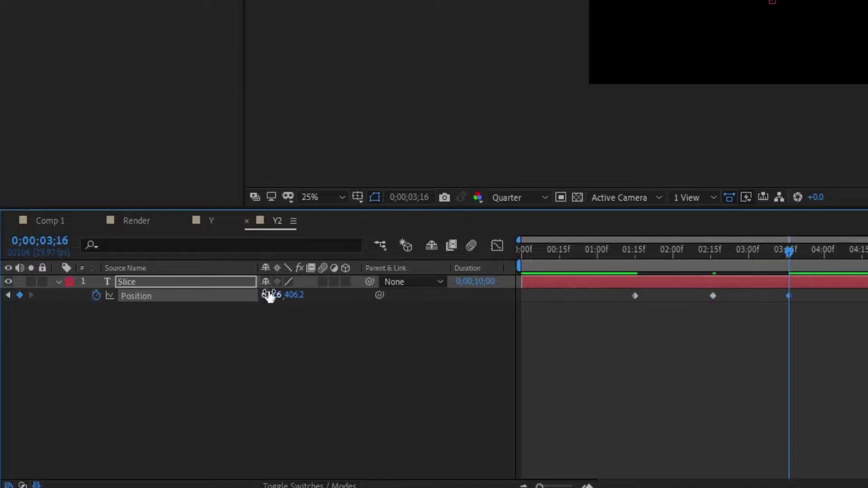
Copy the 01;15 Position keyframe and paste it at 03;24 (962.6, 654.2)
{"action": "left_click_drag", "start_coordinate": [788, 261], "coordinate": [801, 271]}
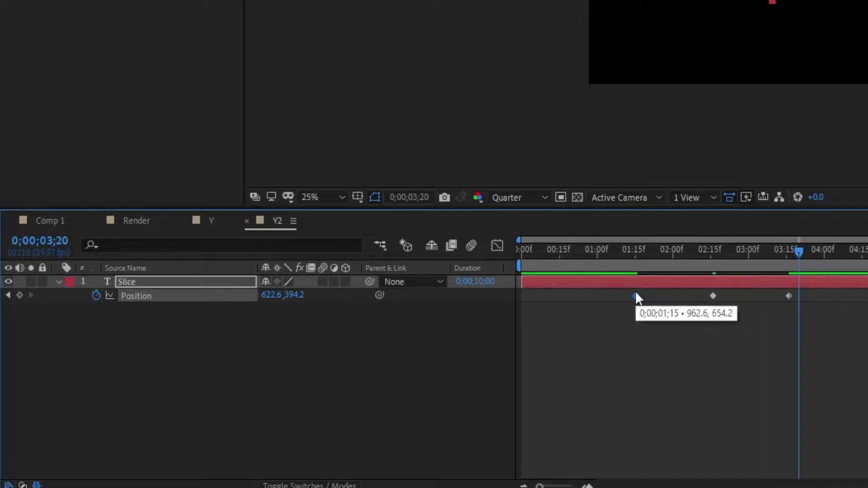
{"action": "left_click", "coordinate": [635, 295]}
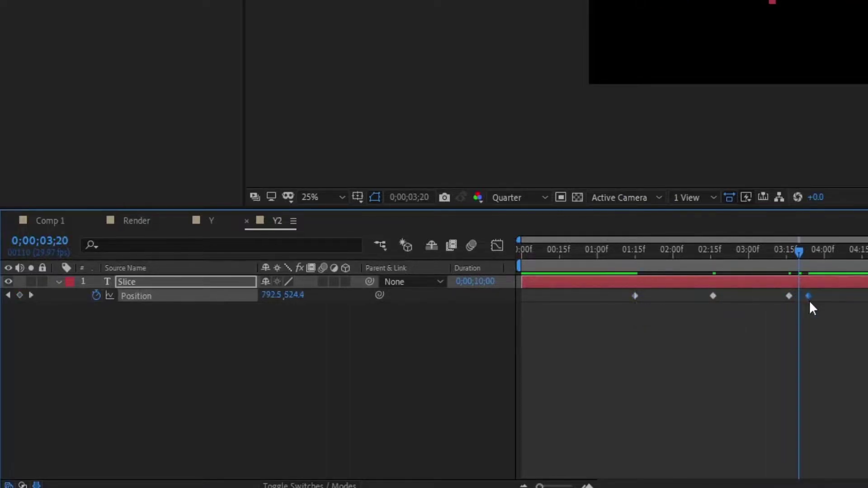
{"action": "left_click_drag", "start_coordinate": [799, 253], "coordinate": [808, 268]}
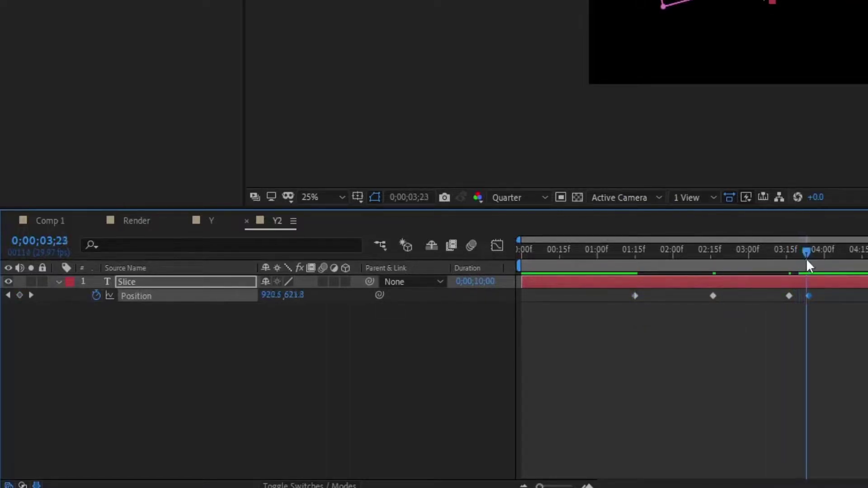
{"action": "left_click", "coordinate": [791, 285]}
{"action": "mouse_move", "coordinate": [788, 296]}
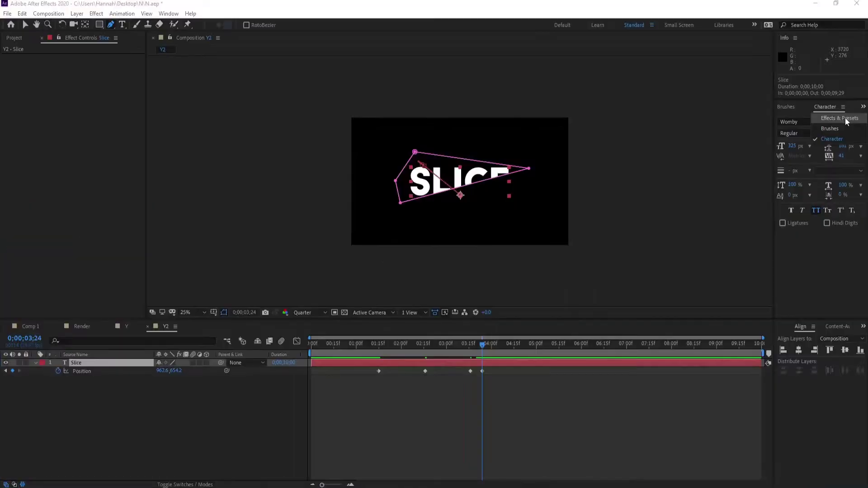
Apply Slider Control to Slice and set Position to wiggle(10,effect("Slider Control")("Slider"))
{"action": "left_click", "coordinate": [814, 137]}
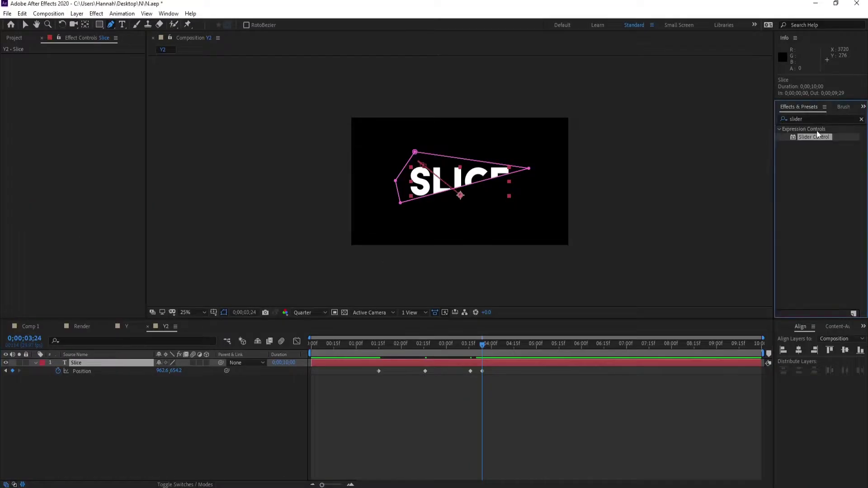
{"action": "left_click_drag", "start_coordinate": [743, 168], "coordinate": [404, 362]}
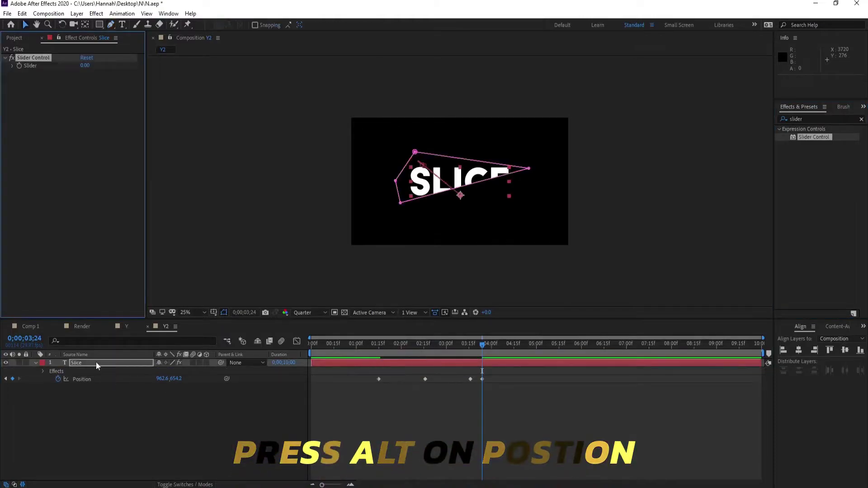
{"action": "left_click", "coordinate": [58, 379], "text": "alt"}
{"action": "type", "text": "wig"}
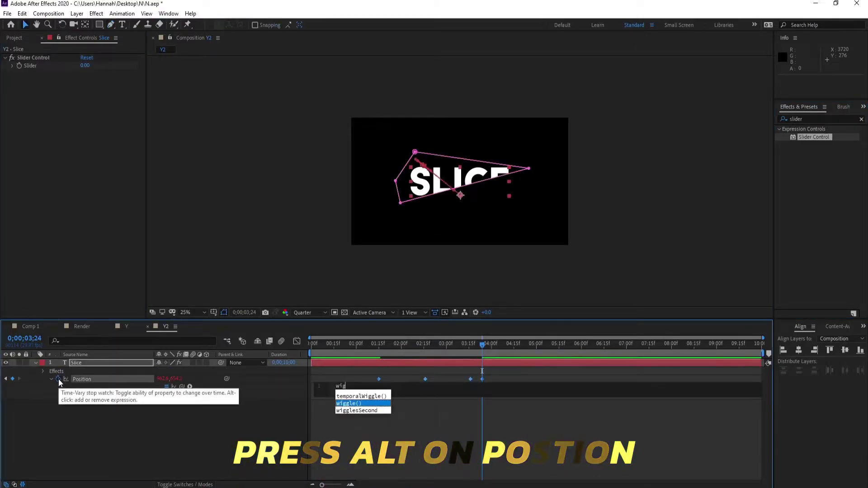
{"action": "type", "text": "gle()10"}
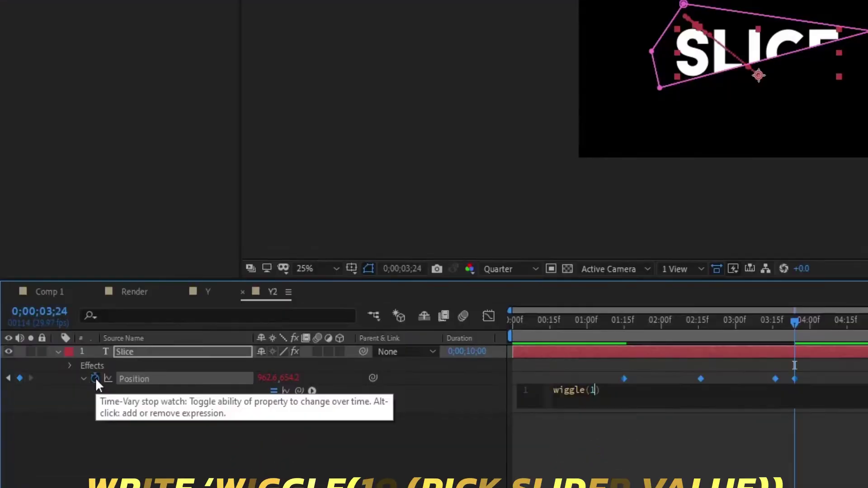
{"action": "type", "text": ","}
{"action": "mouse_move", "coordinate": [312, 391]}
{"action": "left_mouse_down"}
{"action": "mouse_move", "coordinate": [83, 205]}
{"action": "mouse_move", "coordinate": [30, 66]}
{"action": "left_mouse_up"}
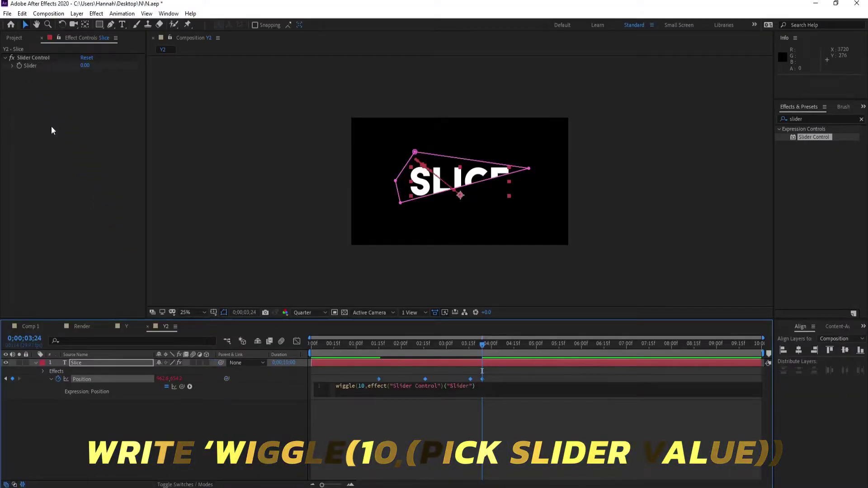
{"action": "left_click", "coordinate": [35, 364]}
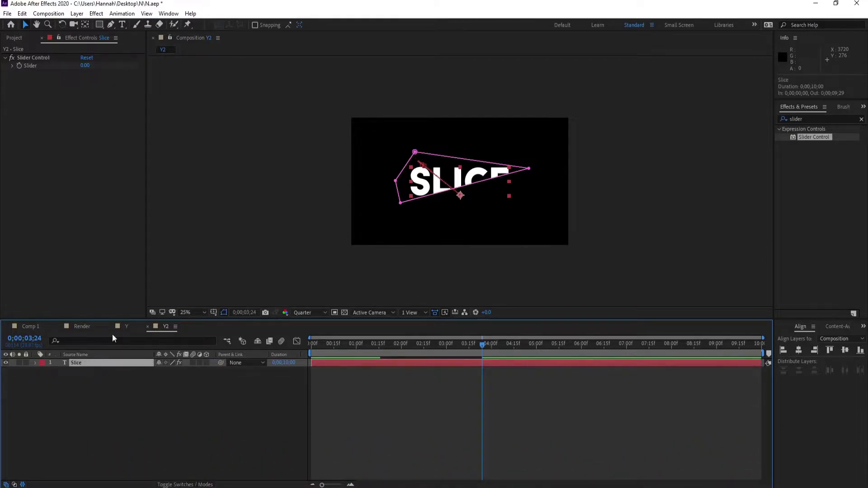
Keyframe the Slider at 178.50, move that keyframe from 3;10 to 3;18, and preview
{"action": "left_click", "coordinate": [15, 56]}
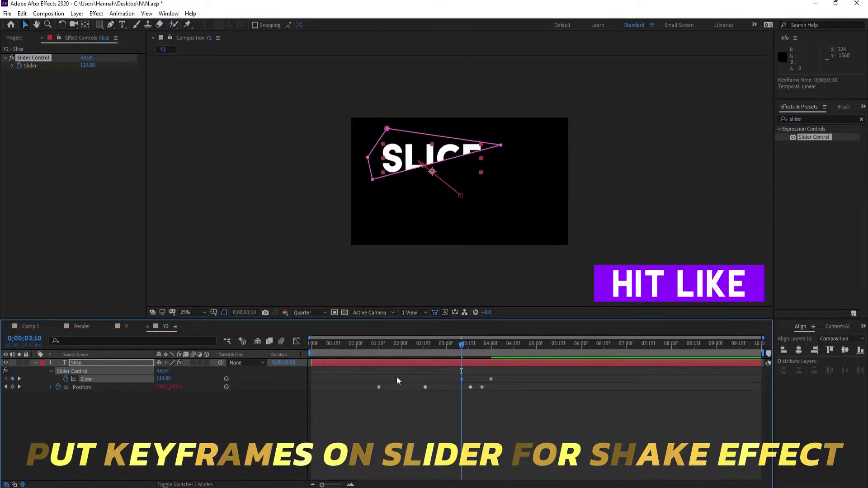
{"action": "left_click", "coordinate": [470, 355]}
{"action": "left_click_drag", "start_coordinate": [470, 352], "coordinate": [469, 351]}
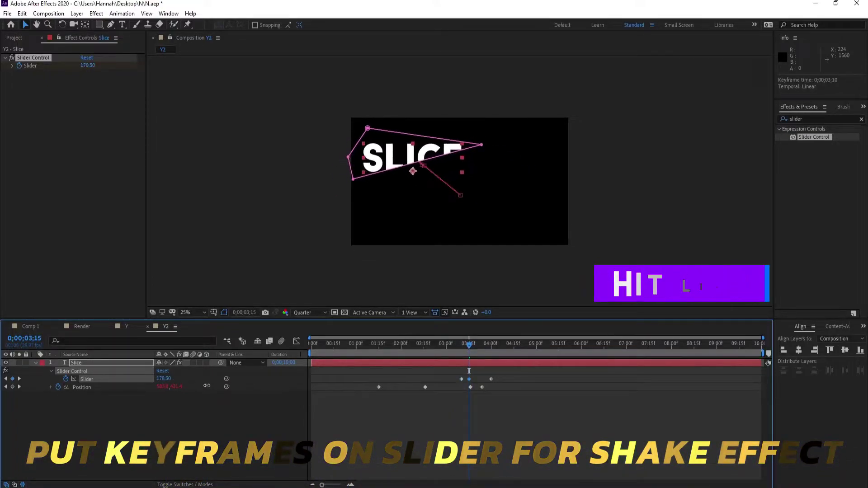
{"action": "left_click_drag", "start_coordinate": [462, 379], "coordinate": [482, 380]}
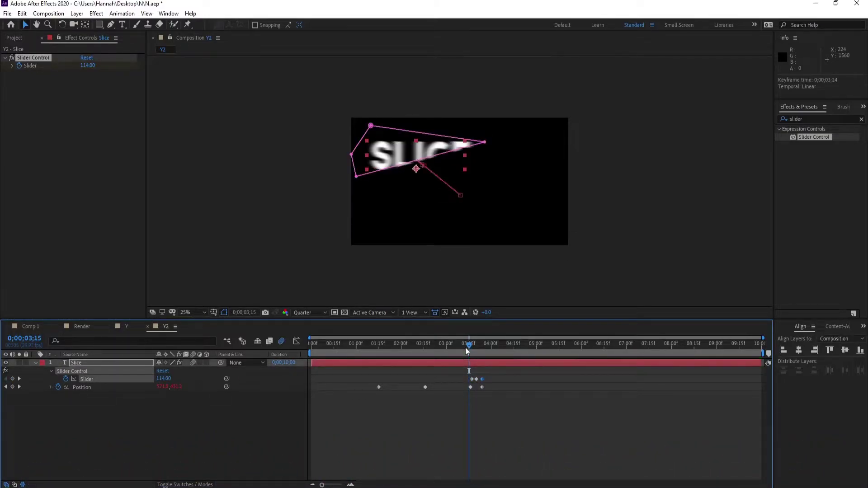
{"action": "left_click_drag", "start_coordinate": [468, 347], "coordinate": [331, 353]}
{"action": "key", "text": "space"}
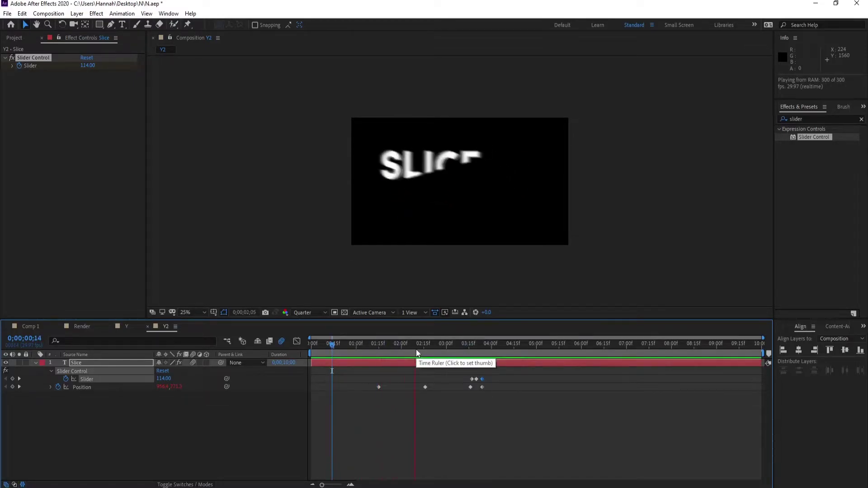
{"action": "left_click_drag", "start_coordinate": [416, 353], "coordinate": [471, 354]}
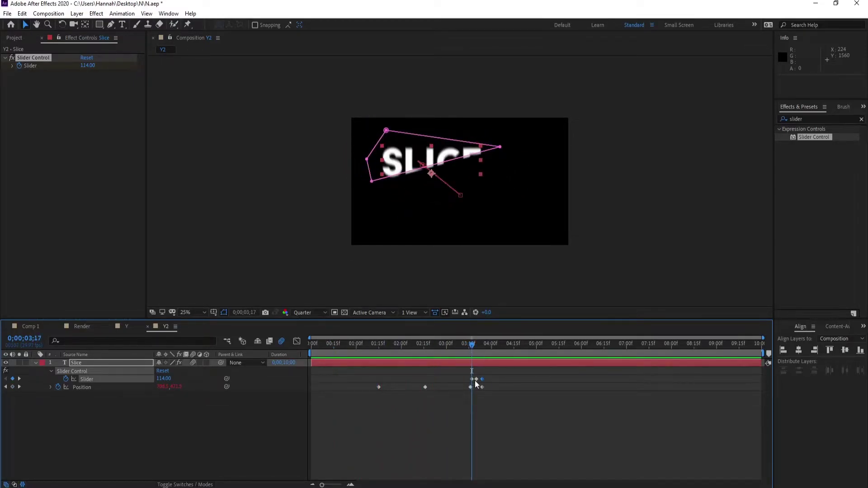
Add a Slider keyframe of 0 at 3;15 and slide it a few frames earlier
{"action": "left_click", "coordinate": [469, 347]}
{"action": "left_click", "coordinate": [87, 65]}
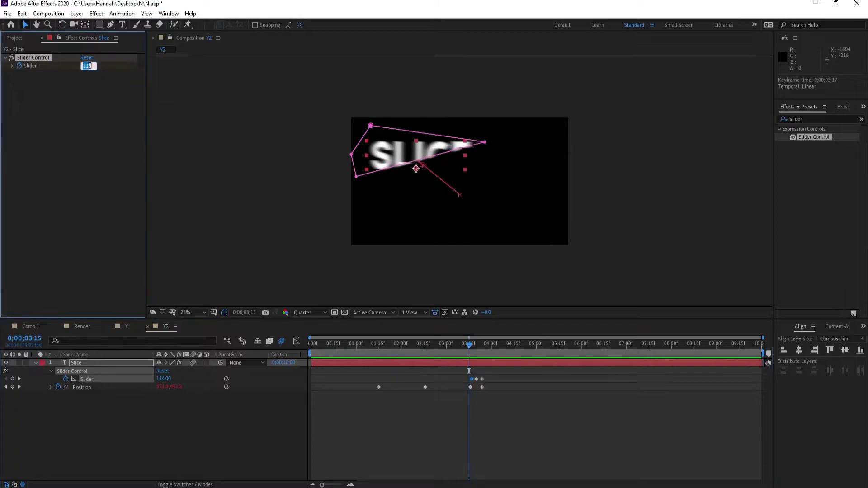
{"action": "type", "text": "0"}
{"action": "key", "text": "Return"}
{"action": "left_click_drag", "start_coordinate": [468, 354], "coordinate": [462, 379]}
Preview, then shift all Slider keyframes about three frames later and check at 2;03
{"action": "left_click", "coordinate": [397, 341]}
{"action": "key", "text": "space"}
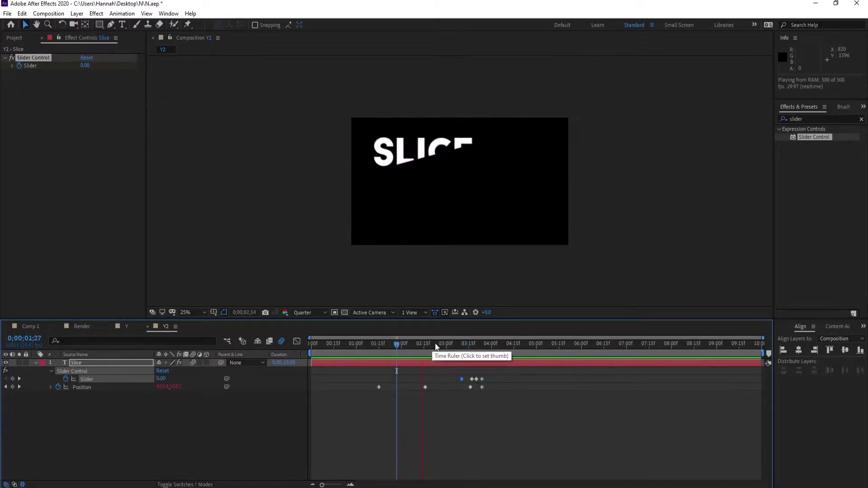
{"action": "left_click_drag", "start_coordinate": [447, 344], "coordinate": [471, 349]}
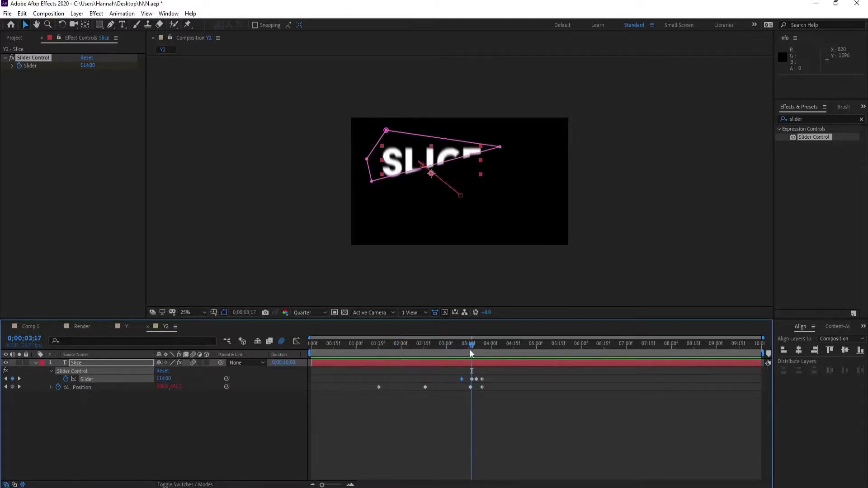
{"action": "mouse_move", "coordinate": [484, 383]}
{"action": "left_mouse_down"}
{"action": "mouse_move", "coordinate": [459, 376]}
{"action": "mouse_move", "coordinate": [484, 387]}
{"action": "left_mouse_up"}
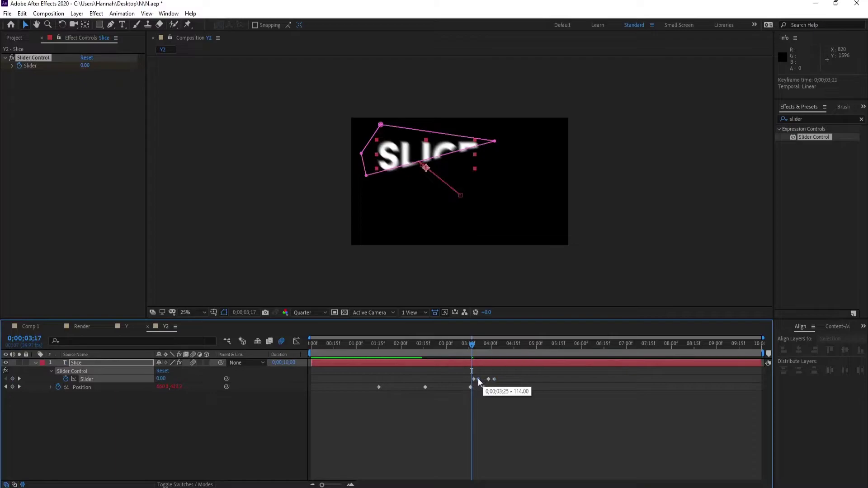
{"action": "left_click_drag", "start_coordinate": [461, 345], "coordinate": [405, 346]}
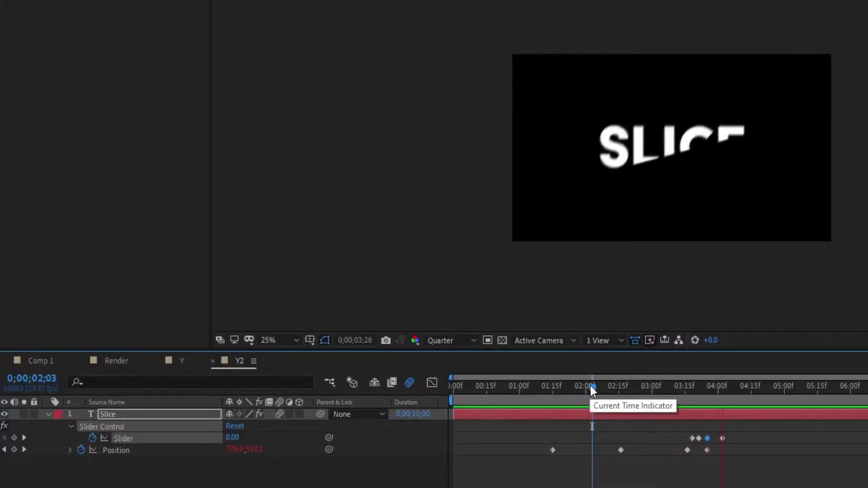
Give the Slider a strong negative value at 3;21 and a higher value at 3;25
{"action": "left_click_drag", "start_coordinate": [610, 389], "coordinate": [698, 393]}
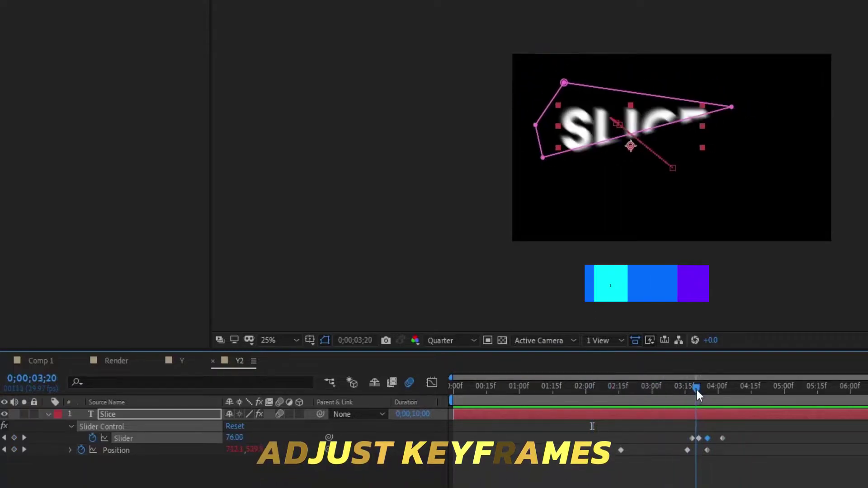
{"action": "left_click_drag", "start_coordinate": [236, 437], "coordinate": [212, 437]}
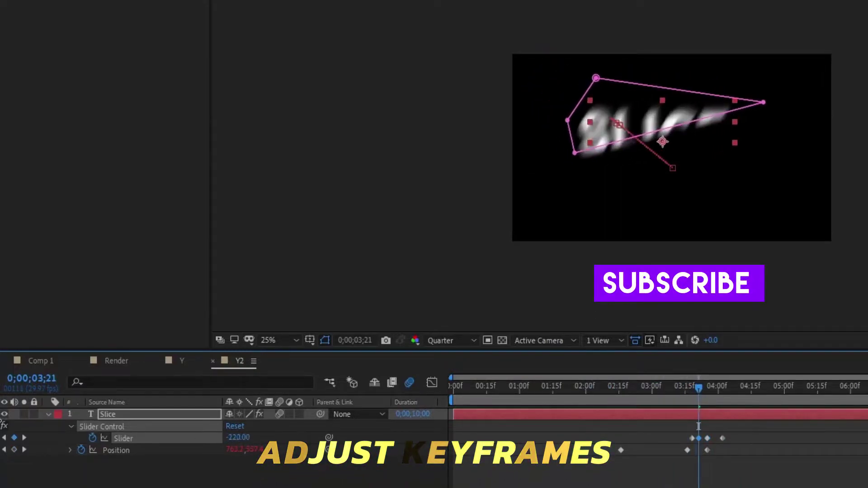
{"action": "left_click_drag", "start_coordinate": [700, 389], "coordinate": [708, 392]}
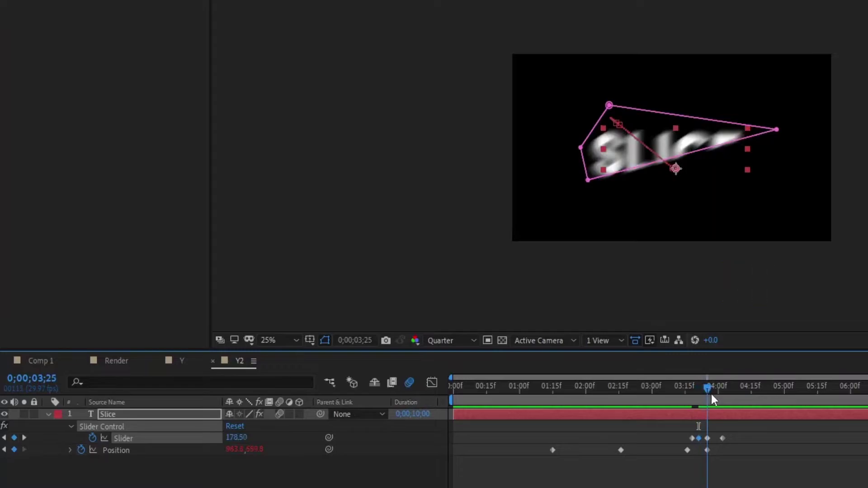
{"action": "left_click_drag", "start_coordinate": [244, 438], "coordinate": [280, 450]}
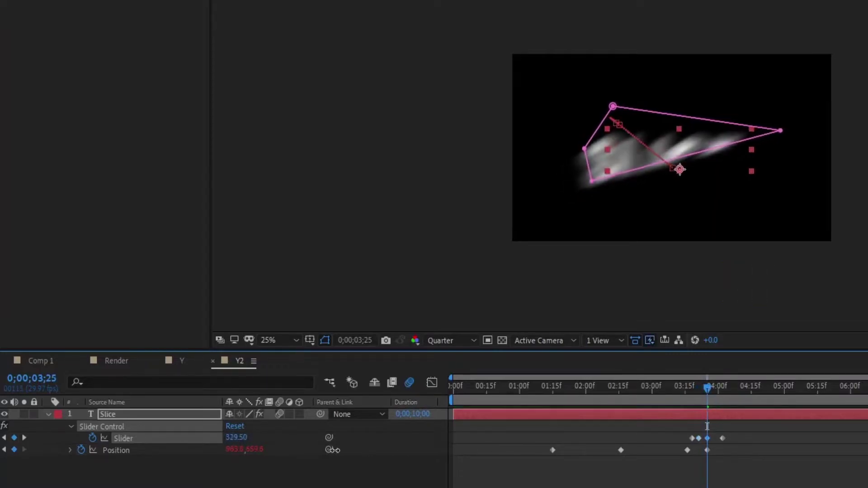
Return to 3;00, collapse the Slice layer, and duplicate it as Slice 2
{"action": "left_click_drag", "start_coordinate": [667, 390], "coordinate": [652, 390]}
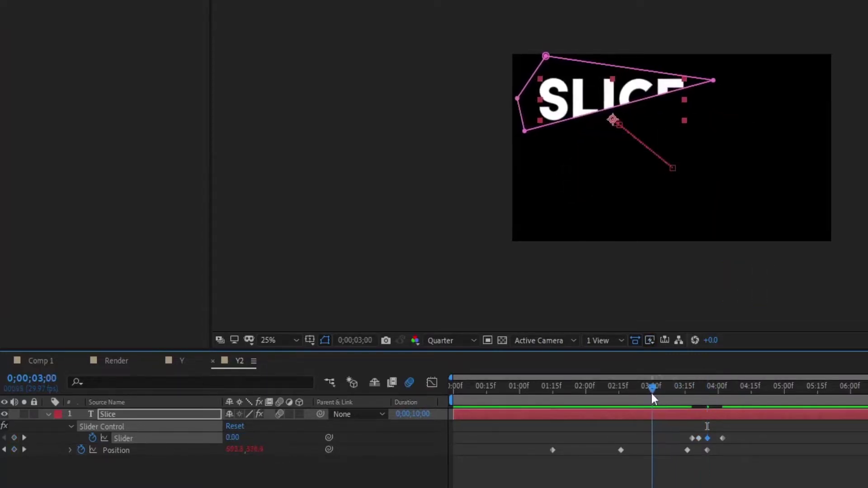
{"action": "left_click", "coordinate": [661, 413]}
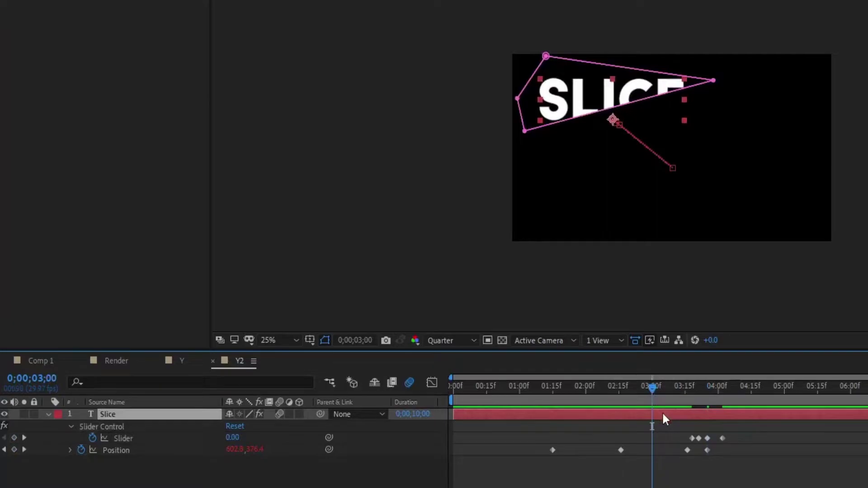
{"action": "left_click", "coordinate": [47, 415]}
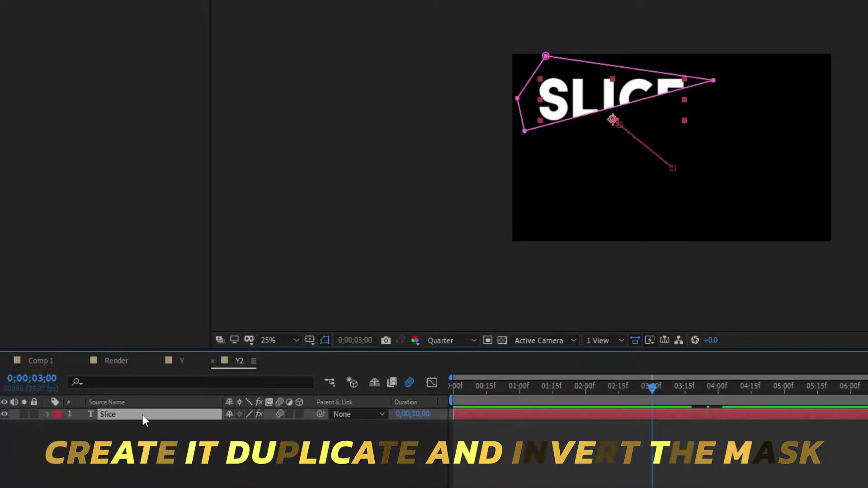
{"action": "key", "text": "ctrl+d"}
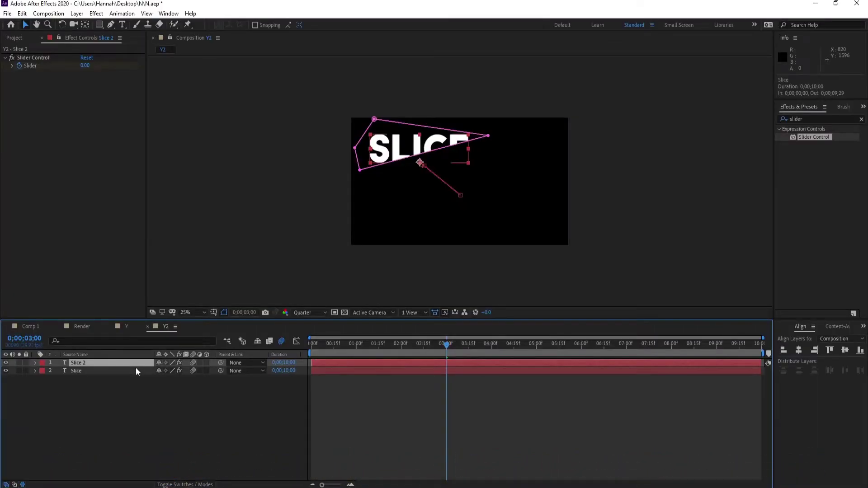
Push Slice 2's lower half down at 1;15 and delete its later Position keyframes
{"action": "key", "text": "m"}
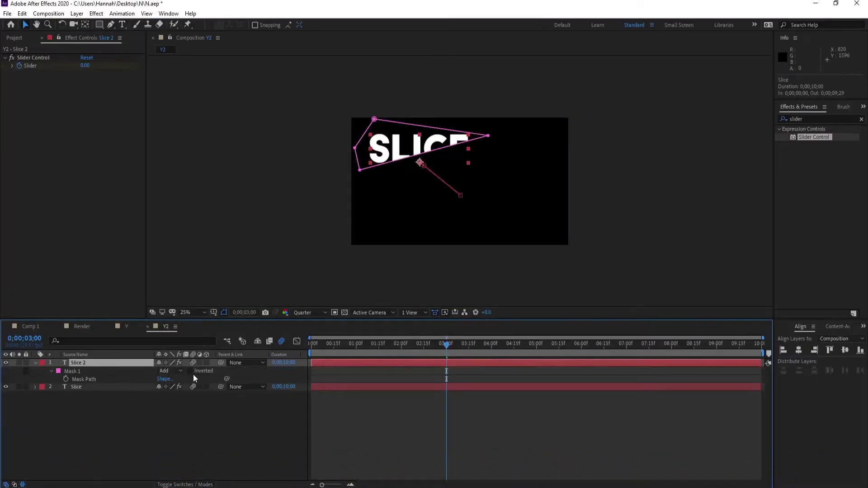
{"action": "key", "text": "p"}
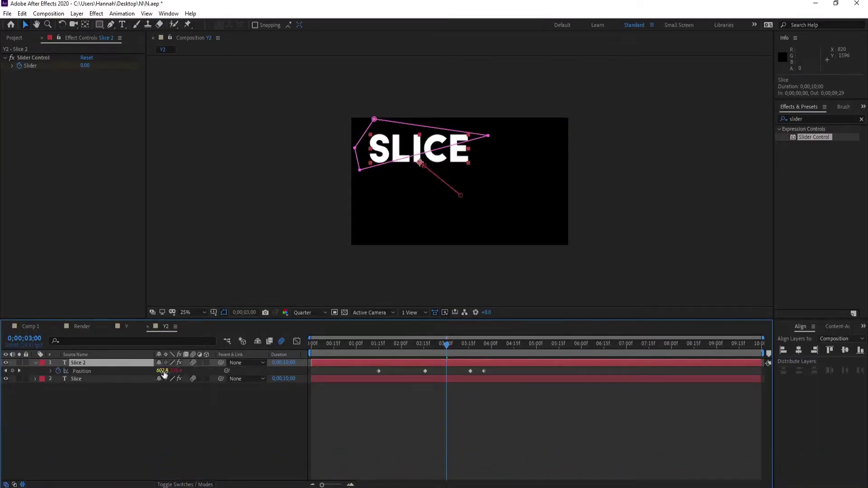
{"action": "left_click", "coordinate": [379, 350]}
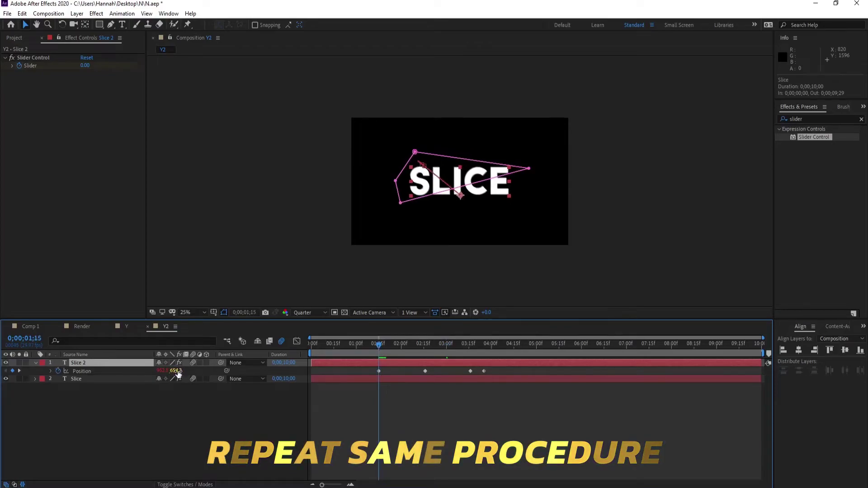
{"action": "left_click_drag", "start_coordinate": [176, 371], "coordinate": [357, 371]}
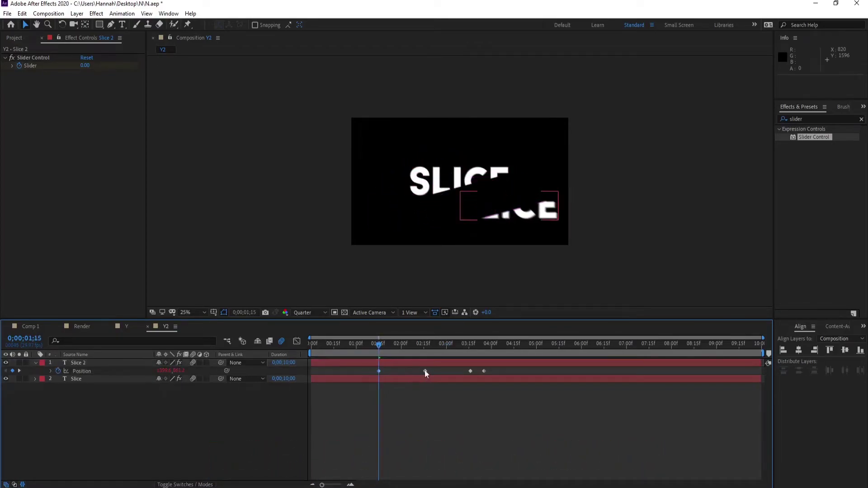
{"action": "left_click_drag", "start_coordinate": [510, 367], "coordinate": [422, 381]}
{"action": "key", "text": "Delete"}
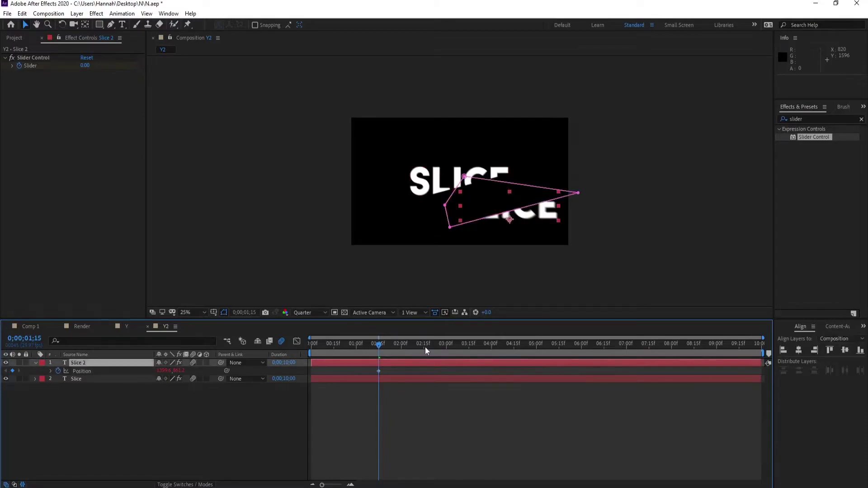
At 2;15 reveal the original Slice layer's animated properties, then reselect Slice 2
{"action": "left_click", "coordinate": [425, 347]}
{"action": "left_click_drag", "start_coordinate": [424, 346], "coordinate": [424, 347]}
{"action": "left_click", "coordinate": [432, 380]}
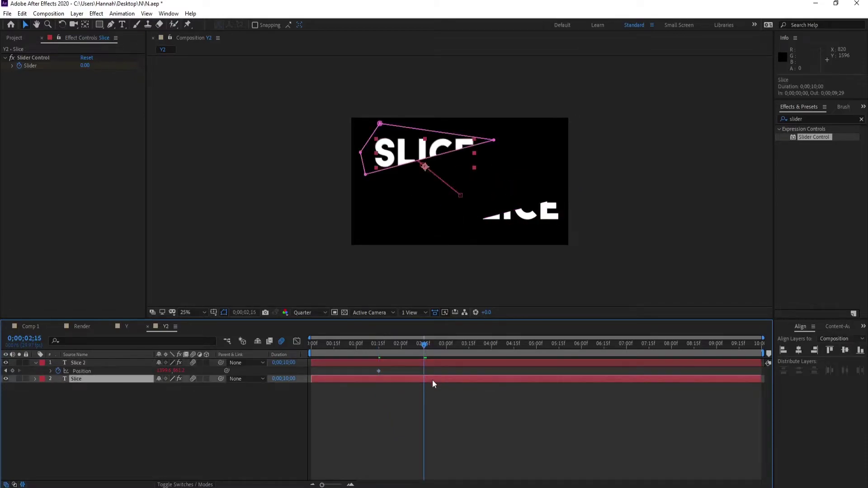
{"action": "key", "text": "u"}
{"action": "left_click", "coordinate": [429, 363]}
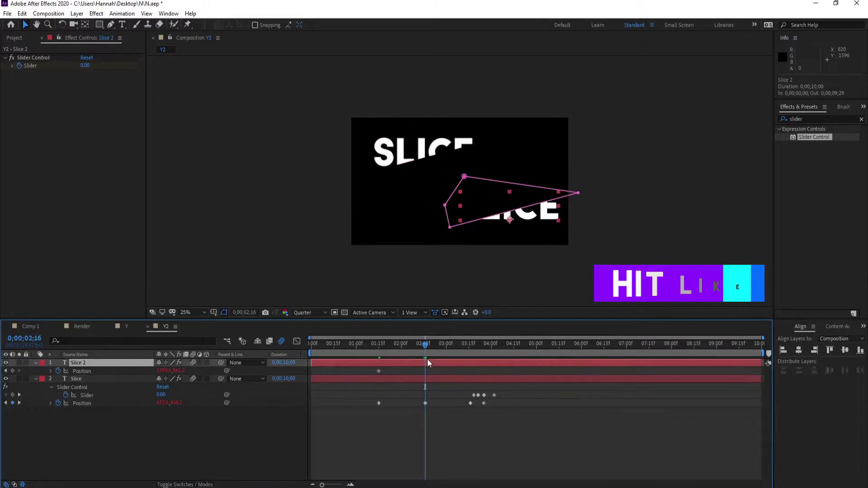
Nudge Slice 2's Position at 2;16, undoing an accidental change to the Slice layer
{"action": "left_click_drag", "start_coordinate": [179, 371], "coordinate": [181, 372]}
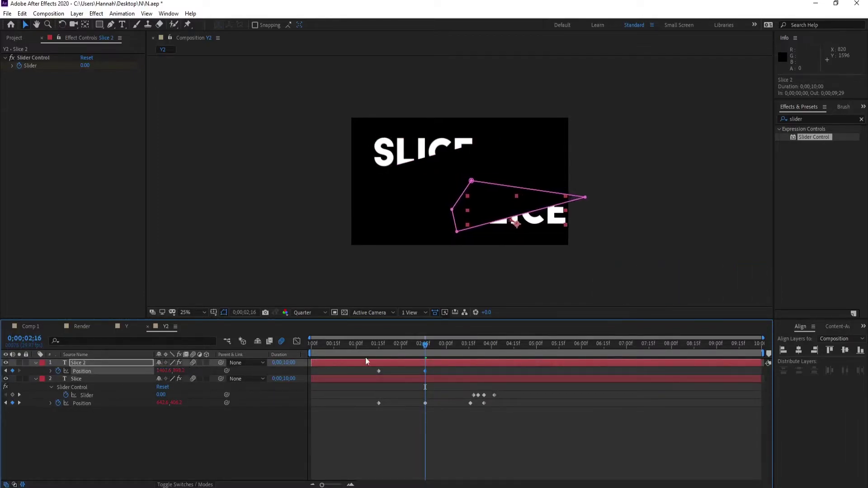
{"action": "left_click_drag", "start_coordinate": [461, 346], "coordinate": [471, 351]}
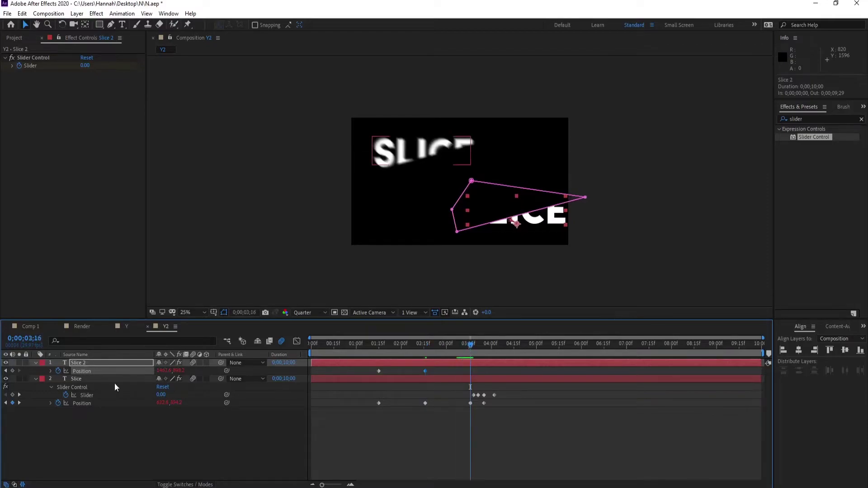
{"action": "left_click_drag", "start_coordinate": [160, 403], "coordinate": [139, 401]}
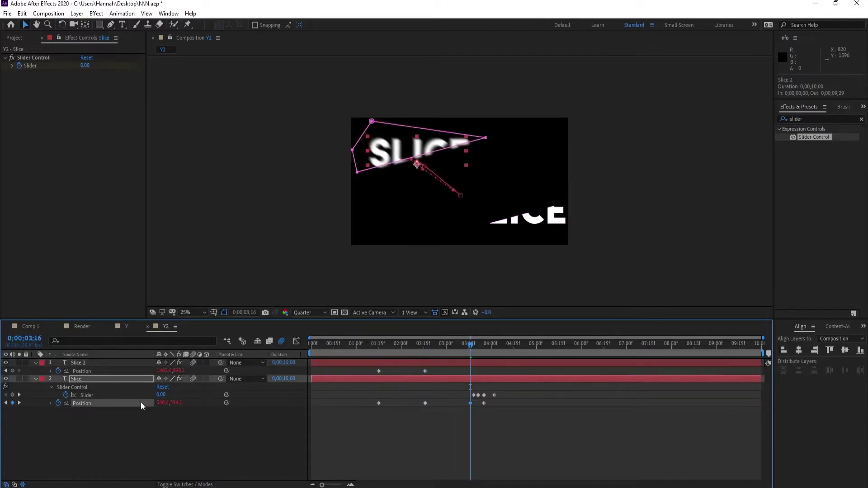
{"action": "key", "text": "ctrl+z"}
{"action": "mouse_move", "coordinate": [176, 372]}
{"action": "left_mouse_down"}
{"action": "mouse_move", "coordinate": [158, 375]}
{"action": "mouse_move", "coordinate": [189, 369]}
{"action": "left_mouse_up"}
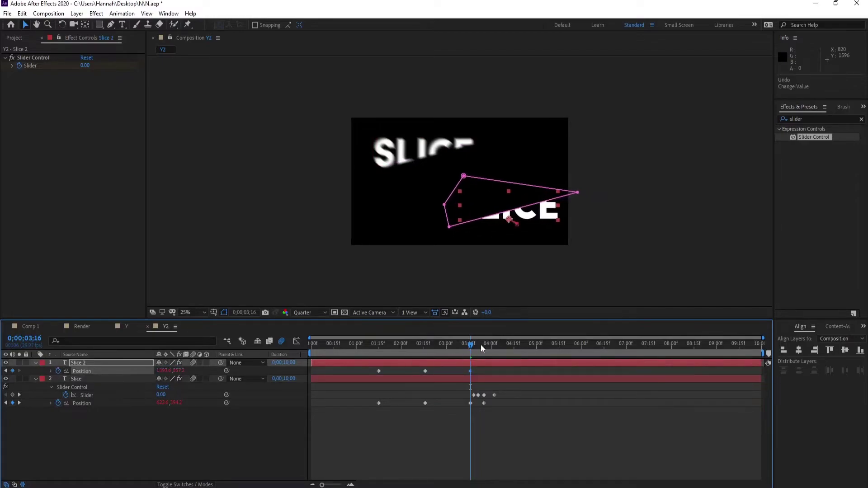
Paste the copied Position keyframe onto Slice 2 at 3;25 and reveal both layers' keyframes
{"action": "left_click_drag", "start_coordinate": [481, 345], "coordinate": [484, 347]}
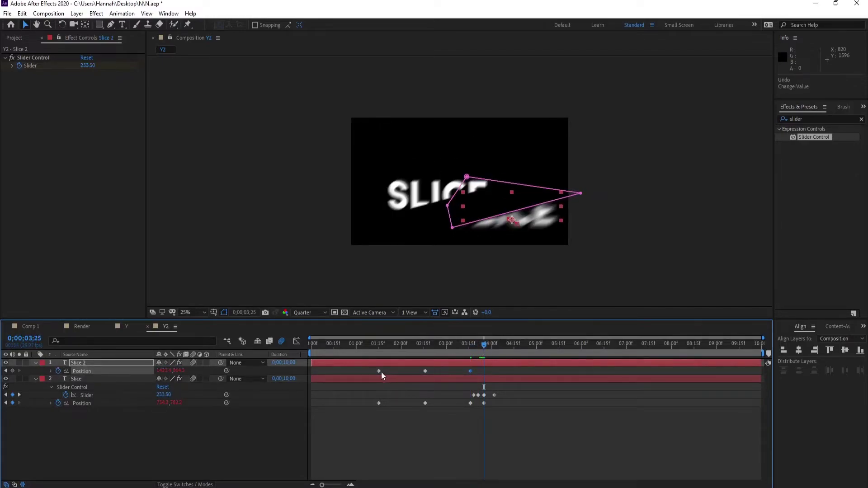
{"action": "mouse_move", "coordinate": [379, 372]}
{"action": "key", "text": "ctrl+v"}
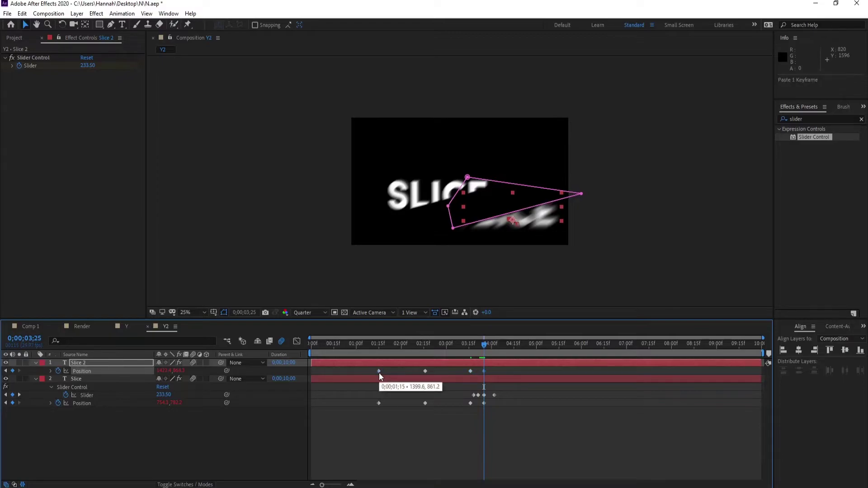
{"action": "left_click", "coordinate": [485, 363]}
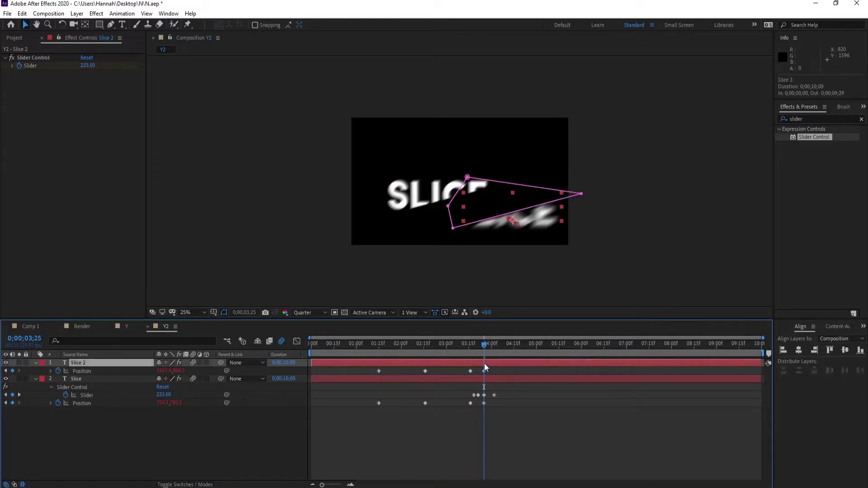
{"action": "key", "text": "u"}
{"action": "left_click_drag", "start_coordinate": [476, 345], "coordinate": [484, 350]}
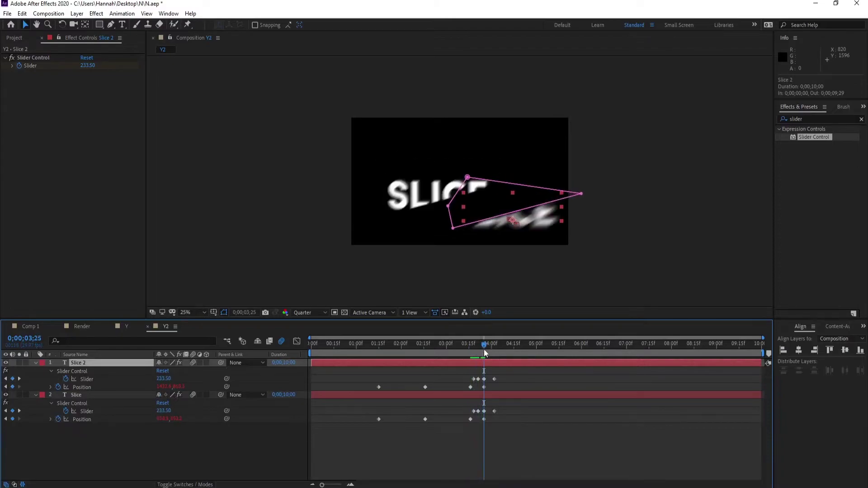
Scrub Slice 2's 3;25 Position left and up to 1031.6, 843.2, then return to 1;15
{"action": "mouse_move", "coordinate": [484, 387]}
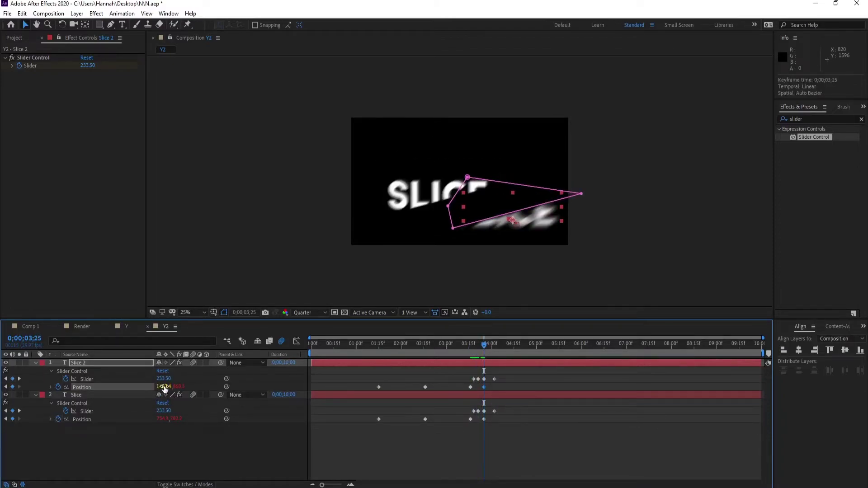
{"action": "left_click_drag", "start_coordinate": [164, 387], "coordinate": [112, 392]}
{"action": "left_click_drag", "start_coordinate": [180, 389], "coordinate": [94, 395]}
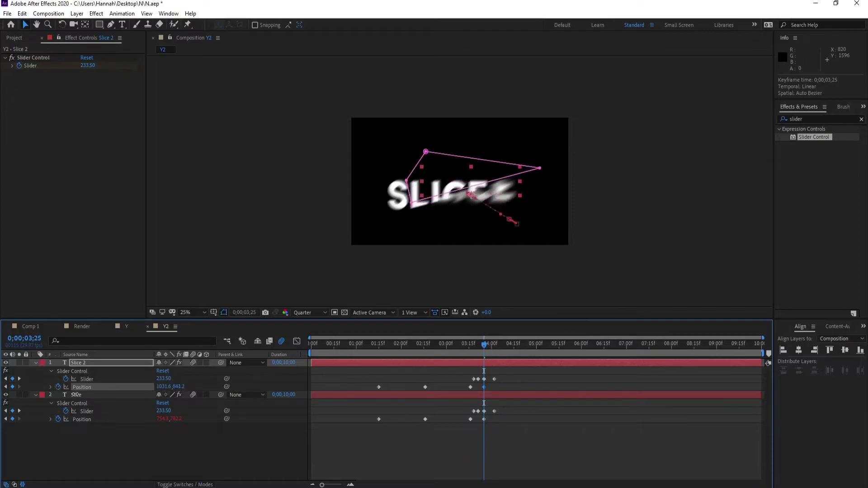
{"action": "left_click", "coordinate": [379, 345]}
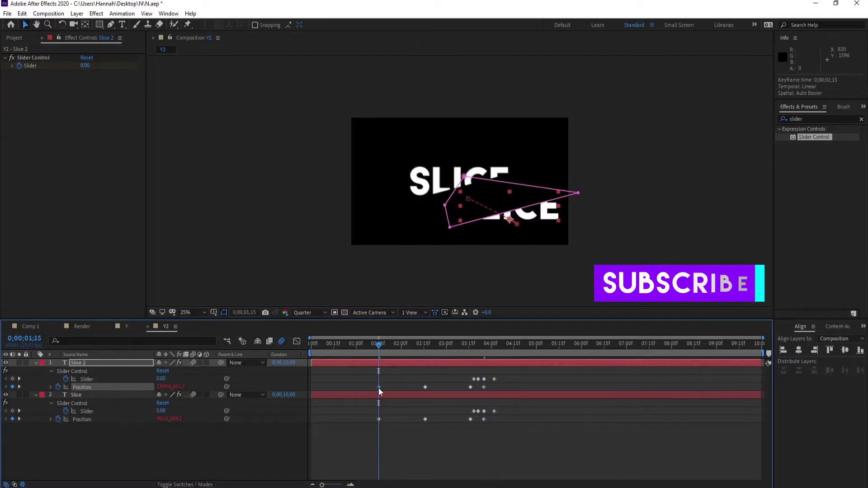
Enter 962.6, 654.2 as Slice 2's Position at the 1;15 keyframe
{"action": "left_click", "coordinate": [379, 387]}
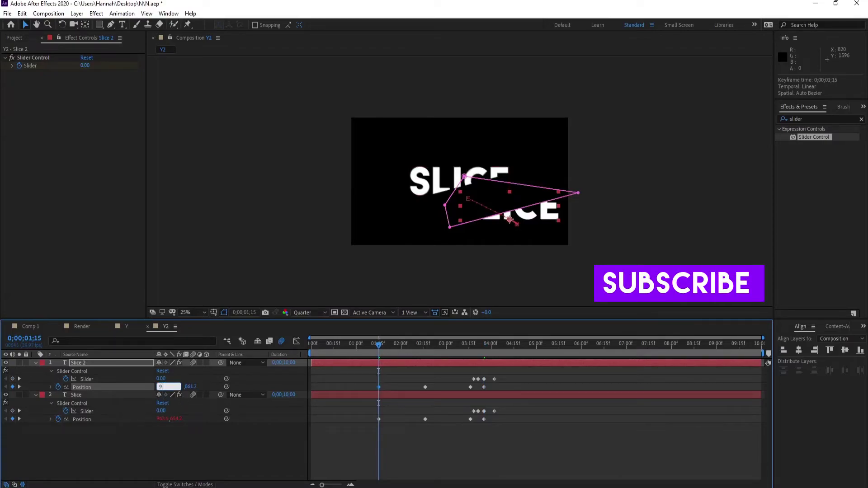
{"action": "type", "text": "26"}
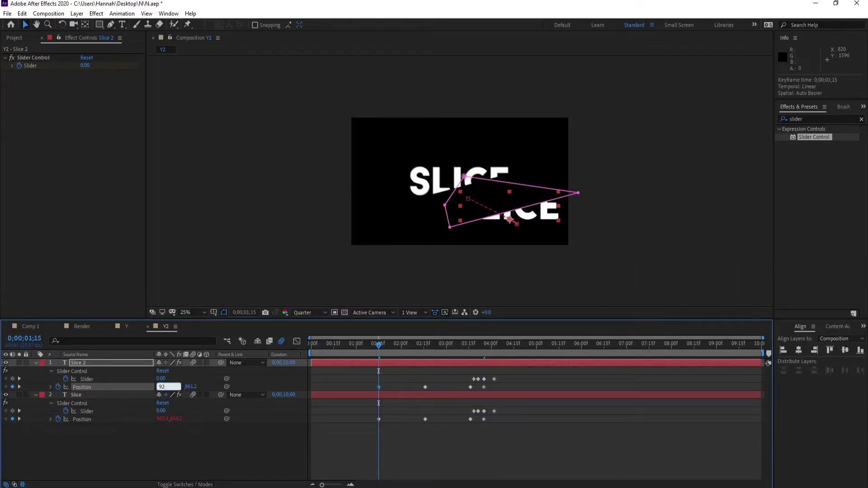
{"action": "key", "text": "BackSpace"}
{"action": "type", "text": "62.6"}
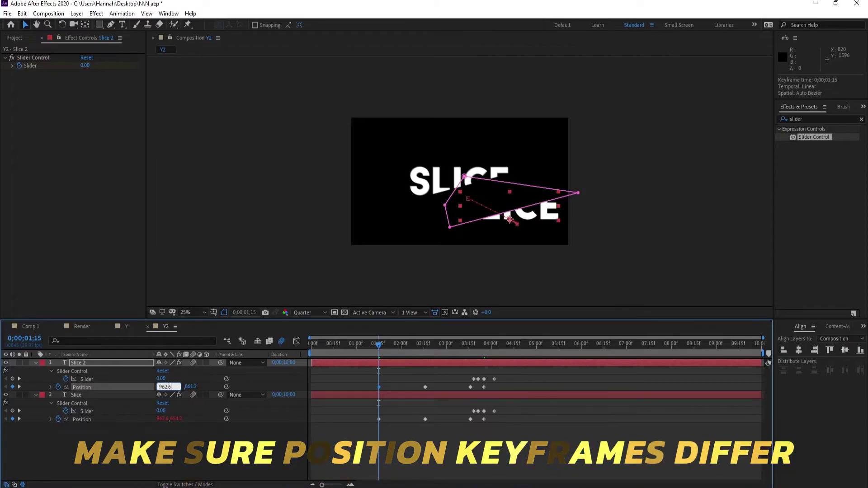
{"action": "key", "text": "Tab"}
{"action": "type", "text": "654.5"}
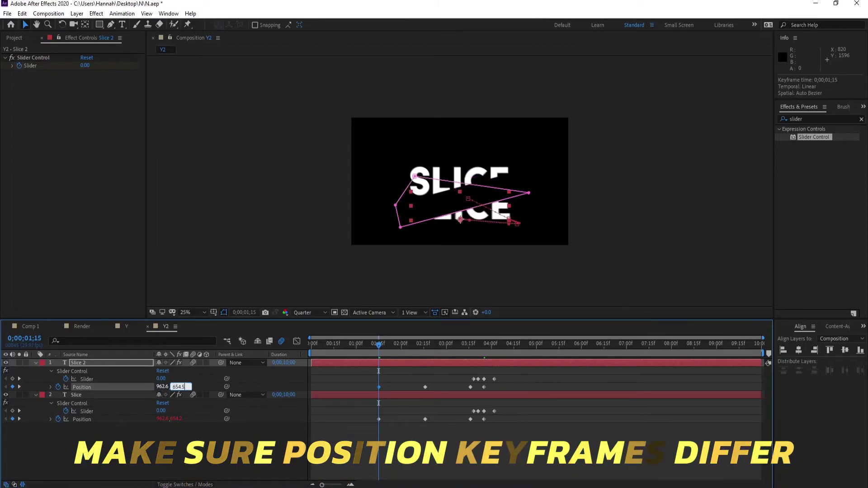
{"action": "key", "text": "Return"}
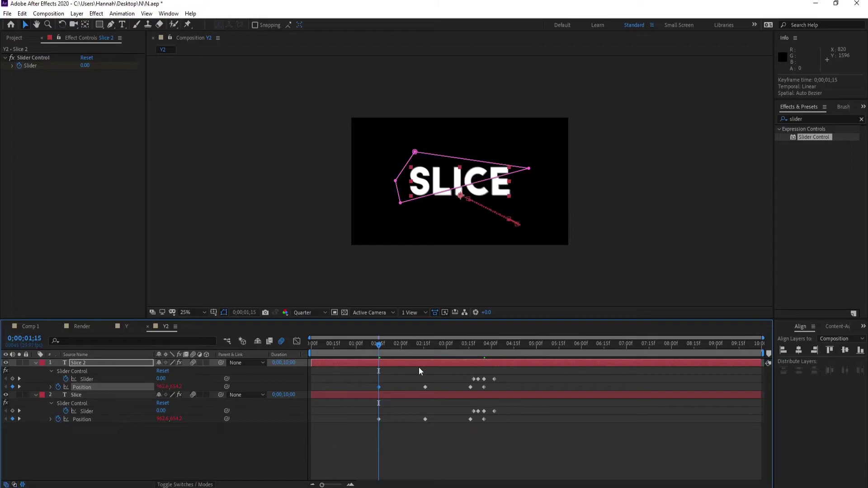
{"action": "mouse_move", "coordinate": [378, 387]}
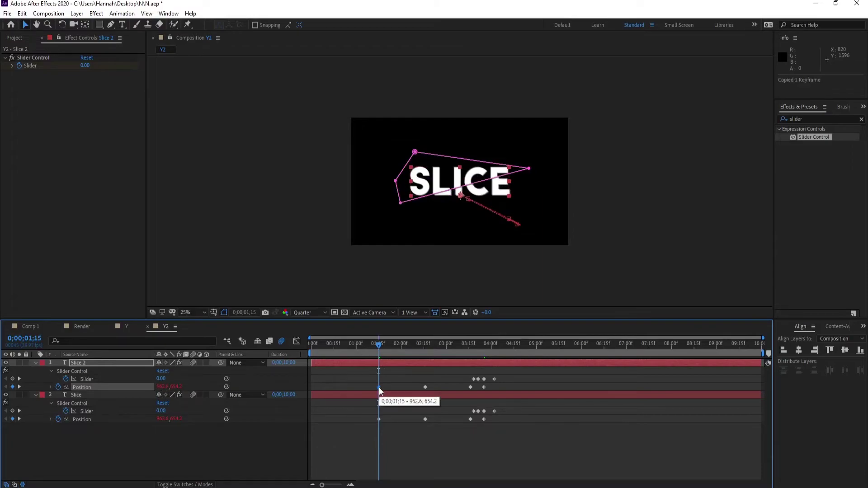
Paste Slice 2's 1;15 Position keyframe at 3;25 and limit the work area to 0;00–4;29
{"action": "left_click", "coordinate": [484, 343]}
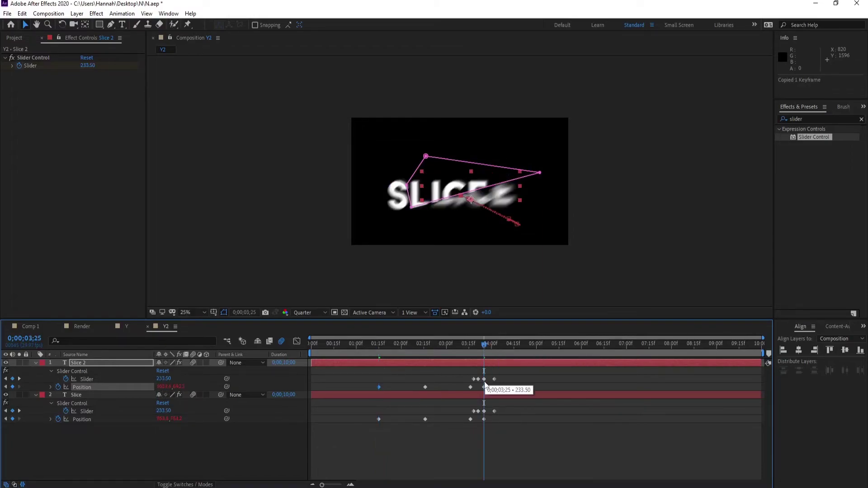
{"action": "left_click", "coordinate": [482, 386]}
{"action": "key", "text": "ctrl+v"}
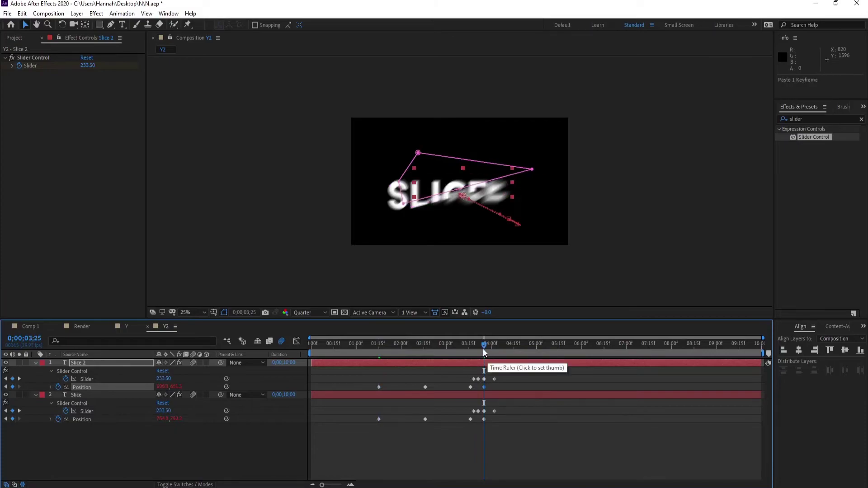
{"action": "mouse_move", "coordinate": [484, 350]}
{"action": "left_mouse_down"}
{"action": "mouse_move", "coordinate": [450, 345]}
{"action": "mouse_move", "coordinate": [496, 346]}
{"action": "left_mouse_up"}
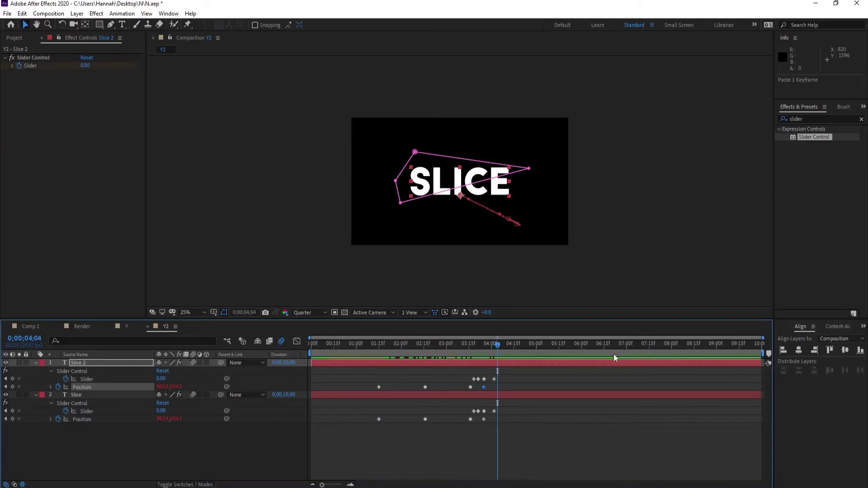
{"action": "left_click_drag", "start_coordinate": [765, 353], "coordinate": [301, 362]}
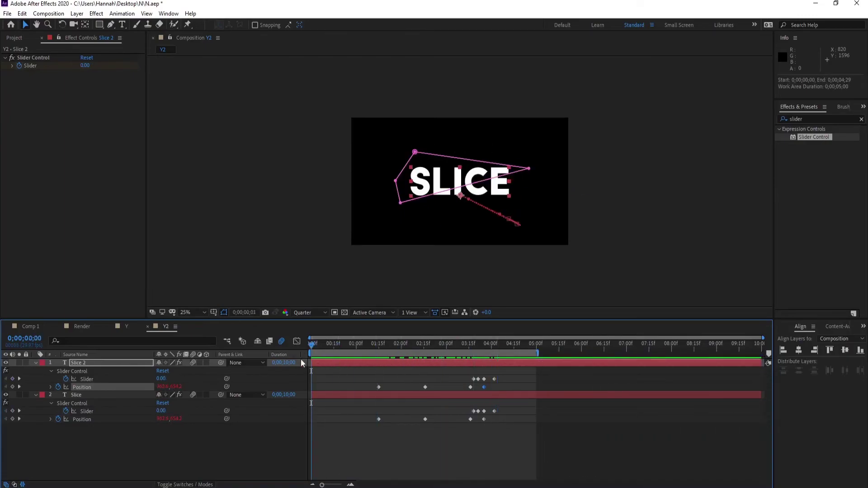
Collapse the Slice 2 and Slice layers and preview the five-second SLICE animation
{"action": "left_click", "coordinate": [36, 363]}
{"action": "left_click", "coordinate": [35, 370]}
{"action": "key", "text": "space"}
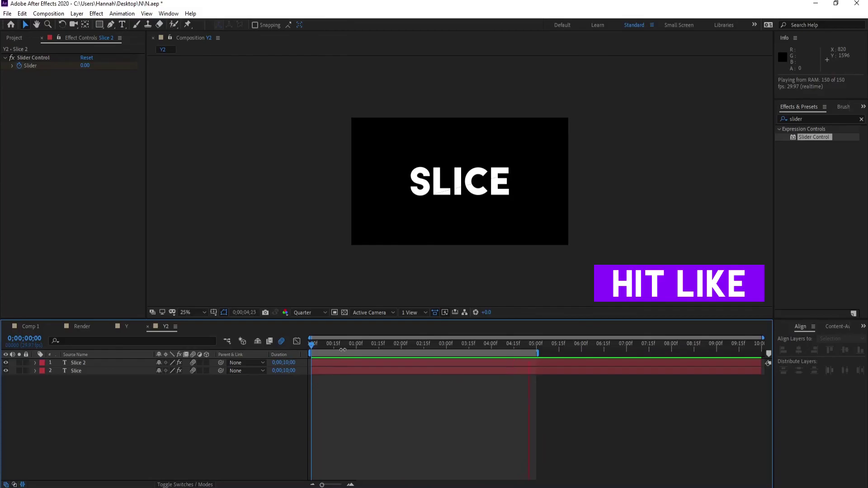
{"action": "left_click", "coordinate": [107, 367]}
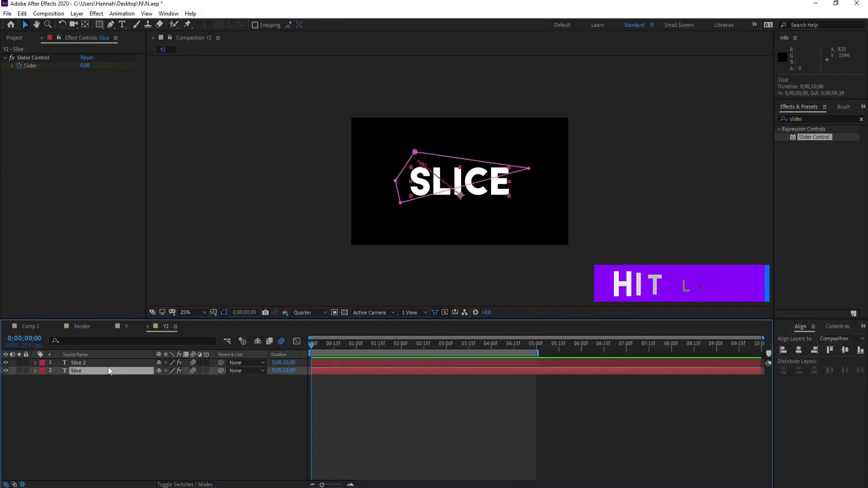